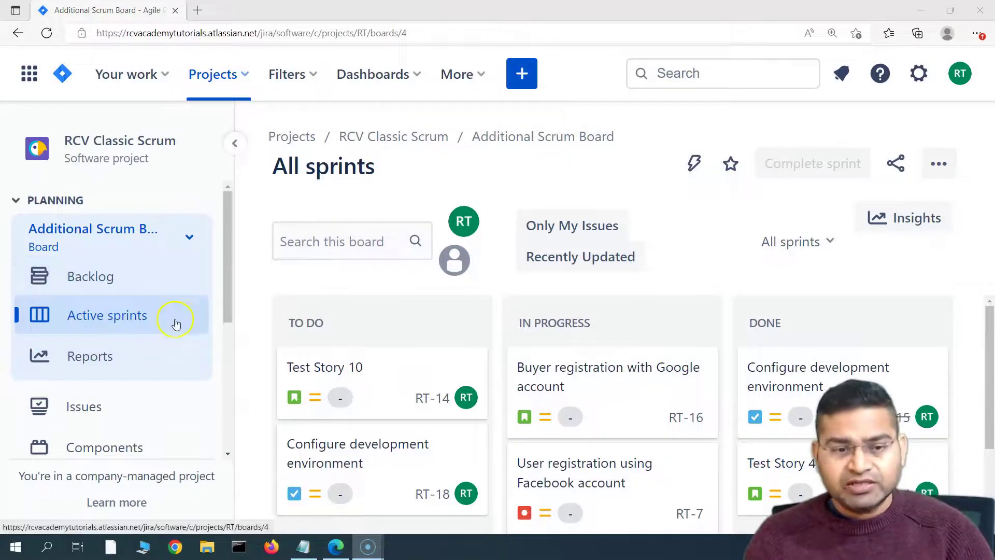
- Scroll through the project page and briefly check the site-wide settings menu
scroll(171, 326, down, 2)
scroll(136, 406, down, 1)
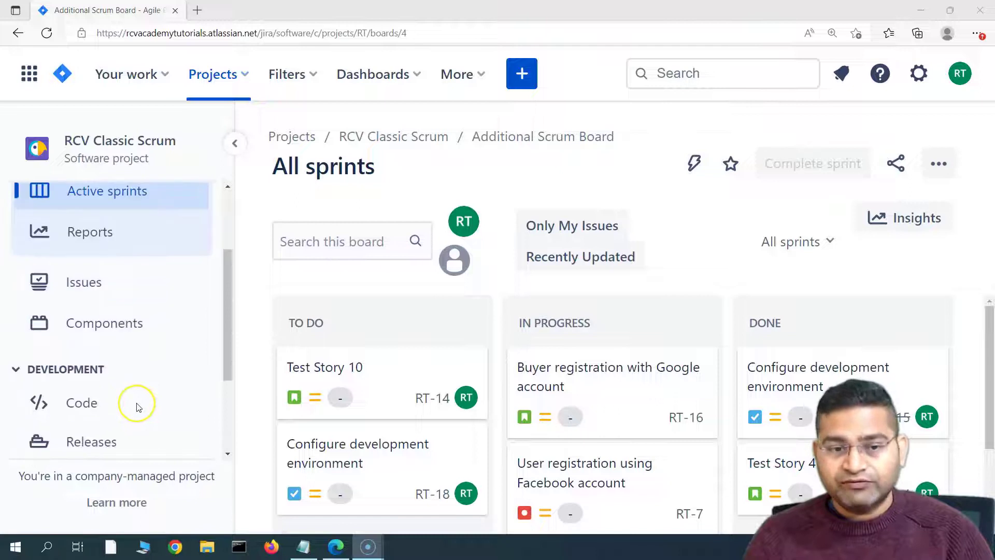
scroll(138, 407, down, 3)
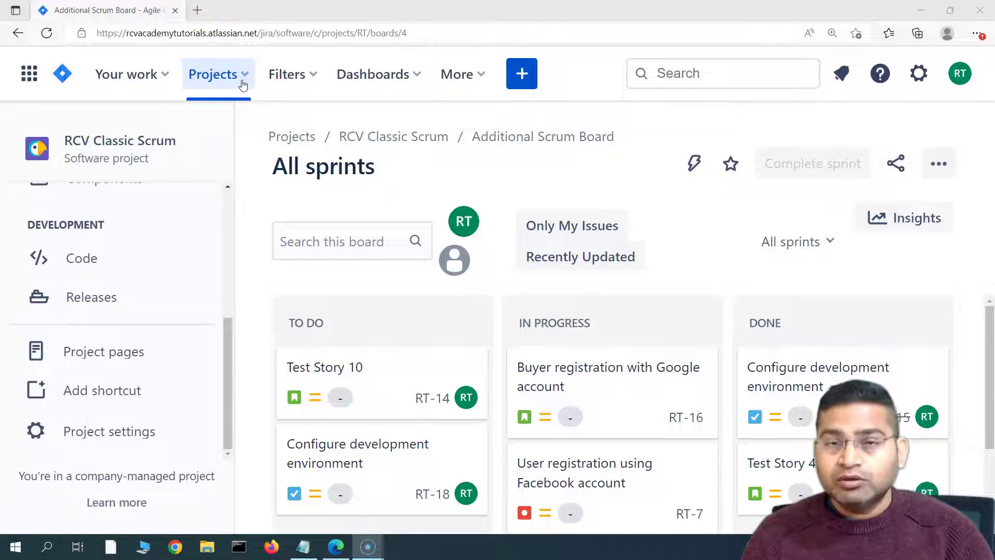
click(920, 74)
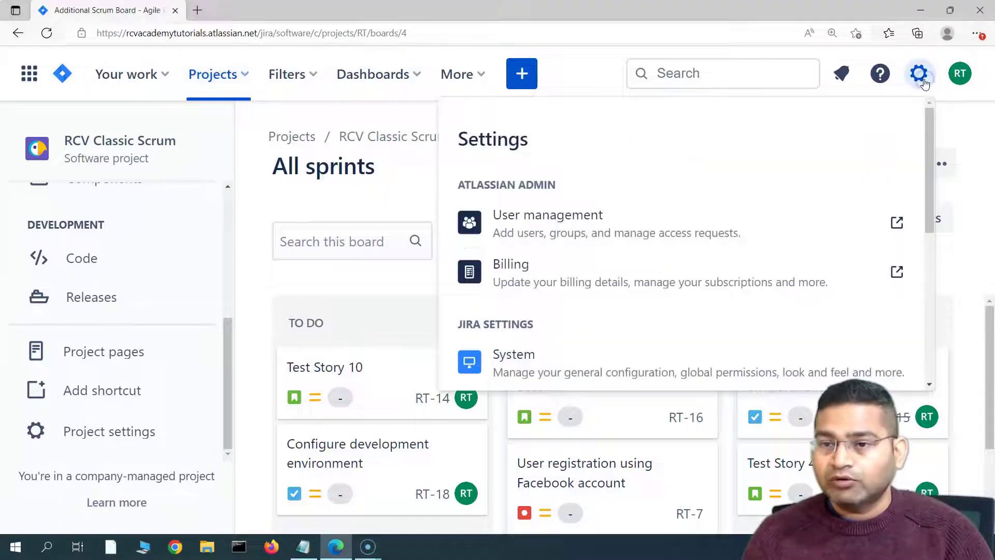
click(571, 76)
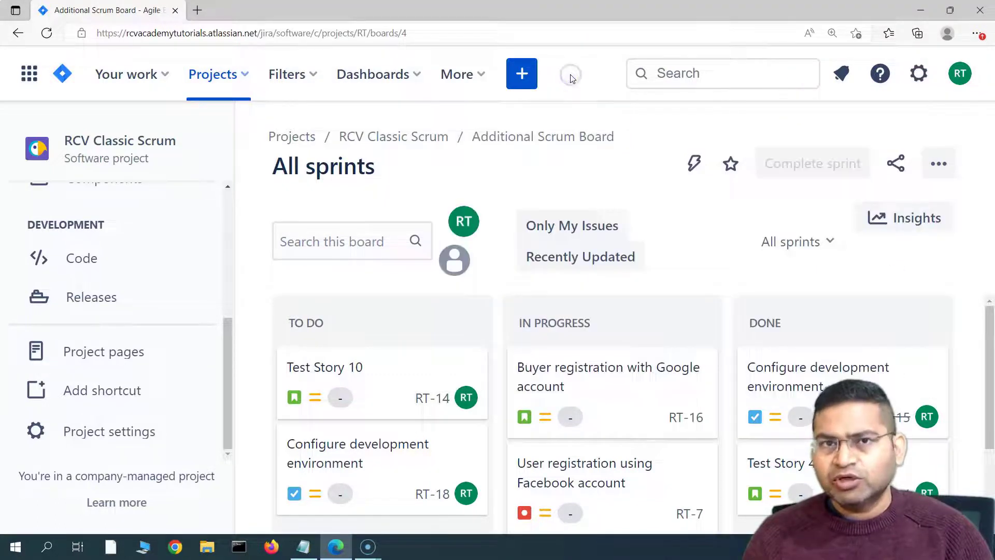
scroll(162, 316, up, 5)
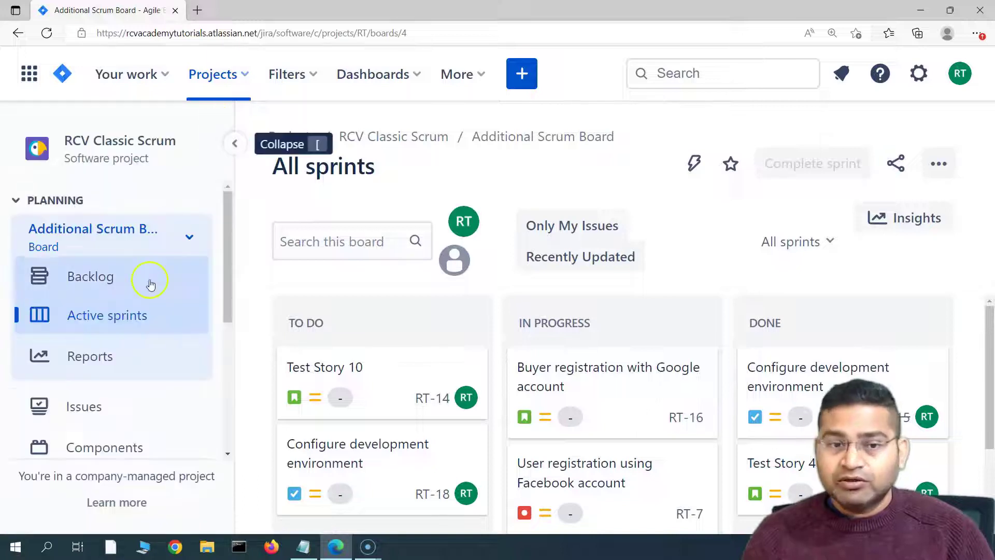
scroll(150, 284, down, 5)
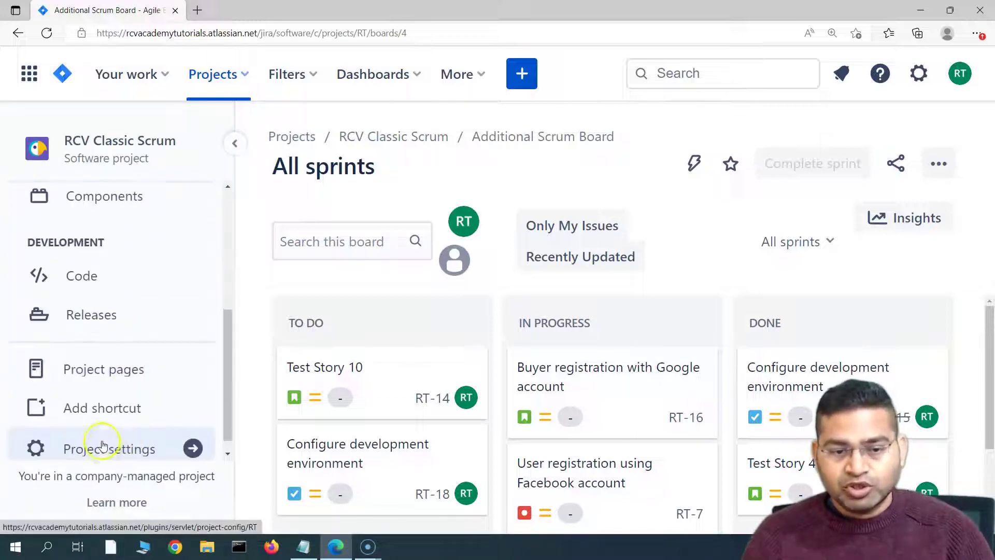
- Open the RCV Classic Scrum project's Automation settings from Project settings
click(125, 450)
scroll(134, 360, down, 2)
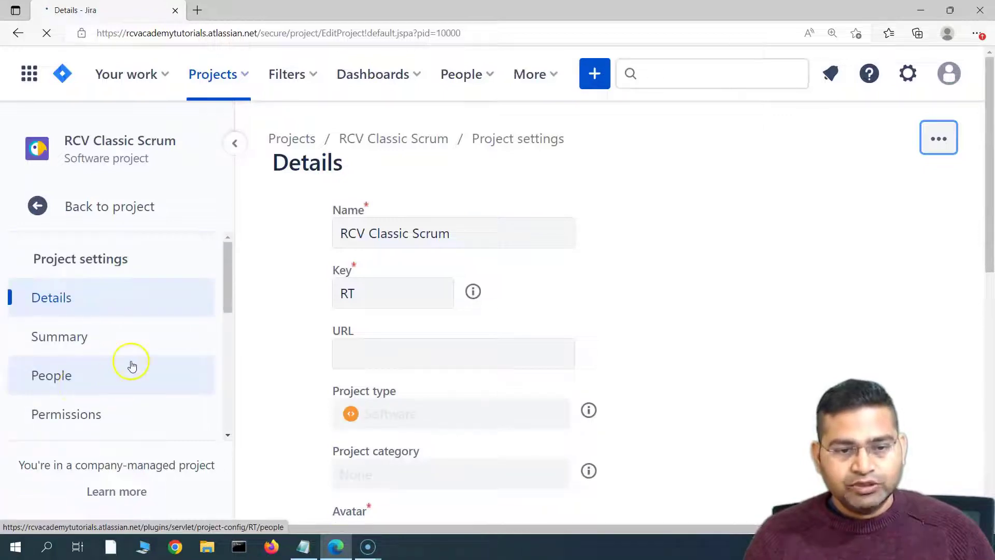
scroll(132, 365, down, 2)
click(101, 400)
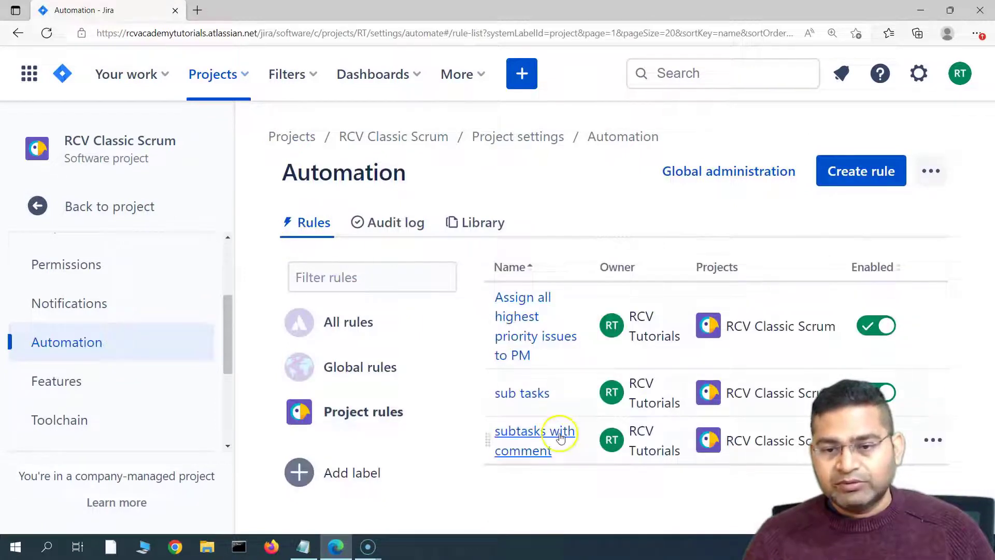
- Open the 'Assign all highest priority issues to PM' rule and collapse the project navigation
click(518, 321)
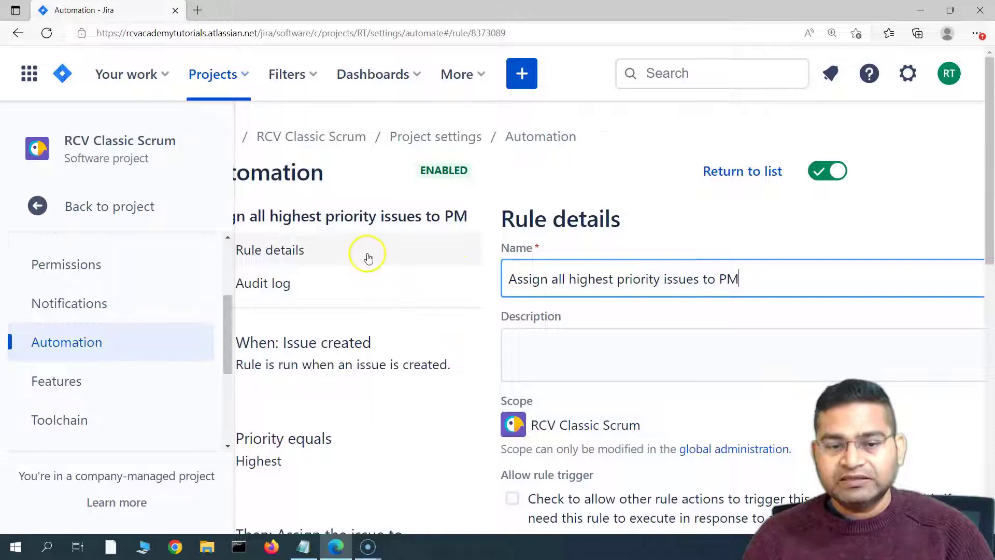
click(231, 149)
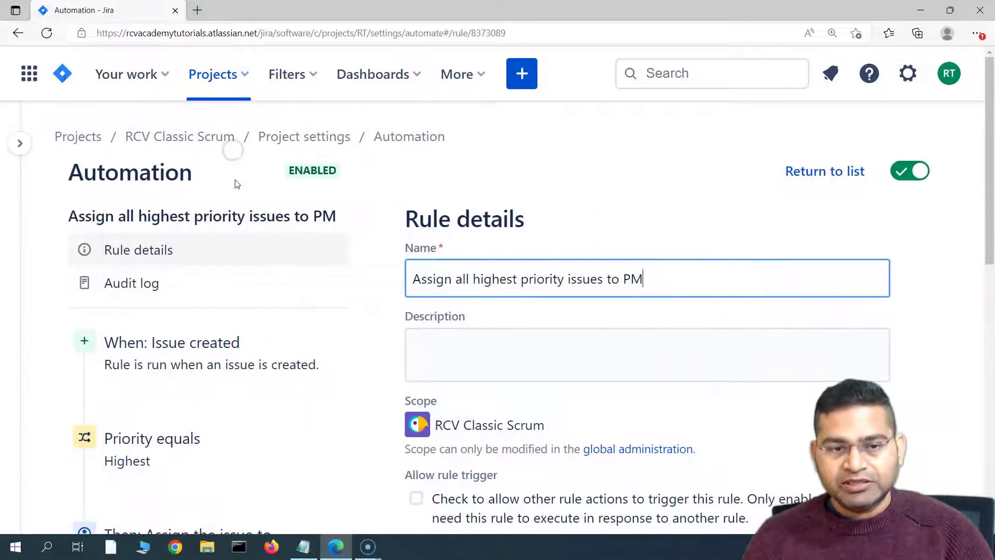
scroll(502, 349, down, 1)
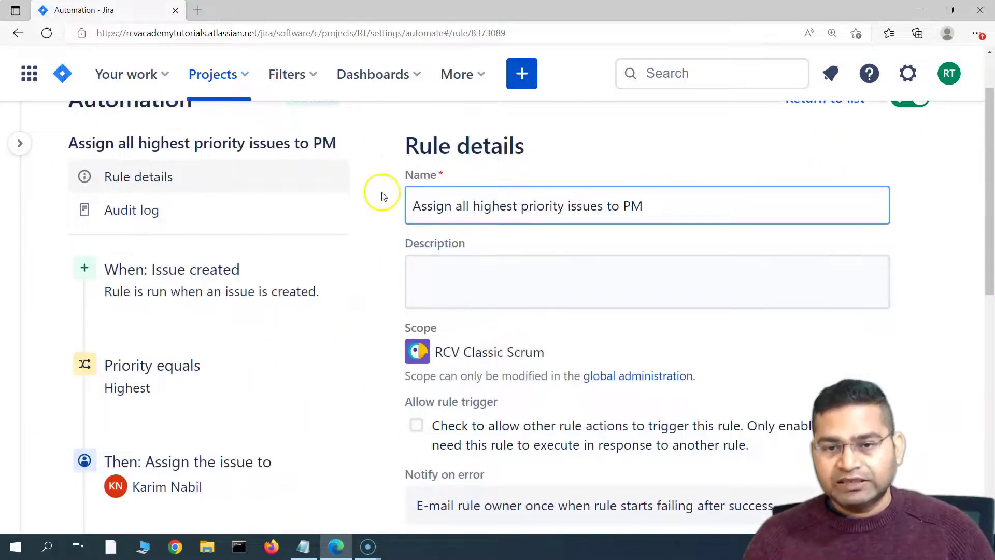
mouse_move(413, 204)
mouse_down()
mouse_move(690, 204)
mouse_move(411, 205)
mouse_up()
- Select and copy the rule name 'Assign all highest priority issues to PM'
click(459, 275)
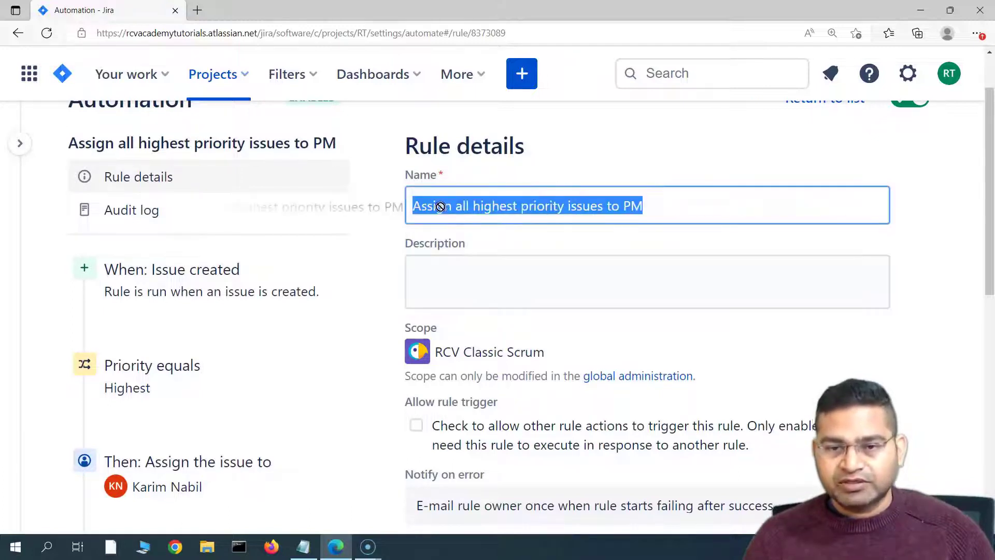
click(516, 206)
triple_click(536, 206)
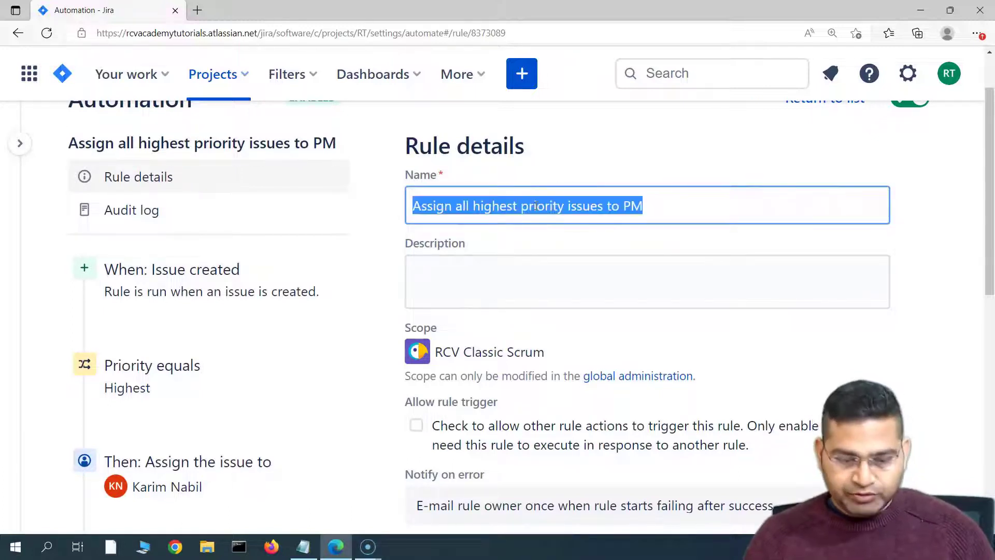
click(506, 273)
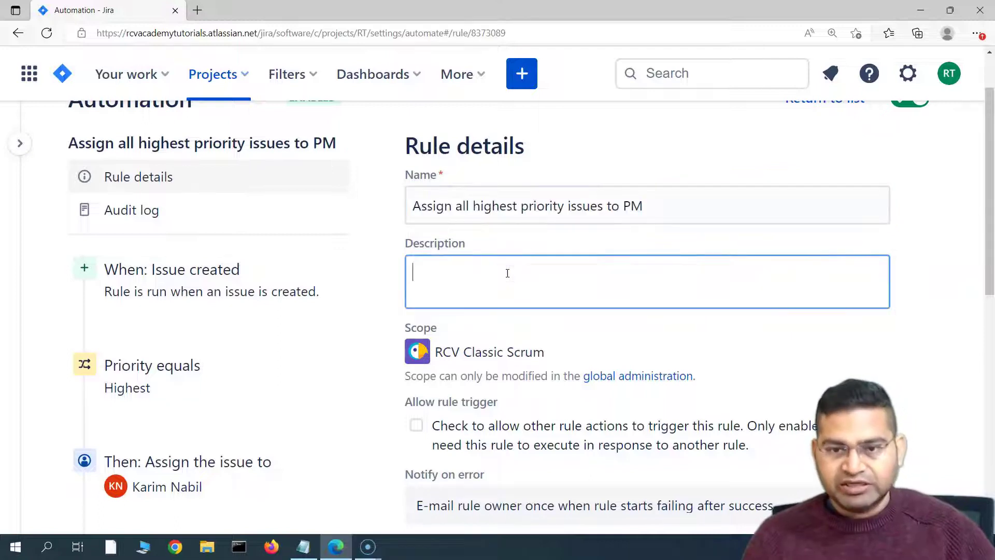
click(656, 205)
triple_click(656, 205)
key(ctrl+c)
- Paste the name into the description, append ' - Description', and finish editing
click(534, 297)
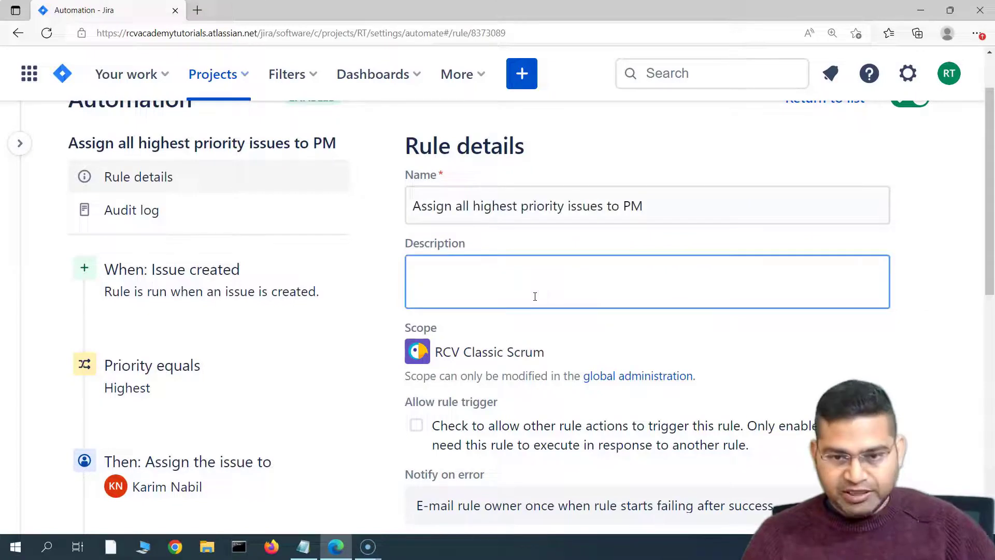
key(ctrl+v)
text(-)
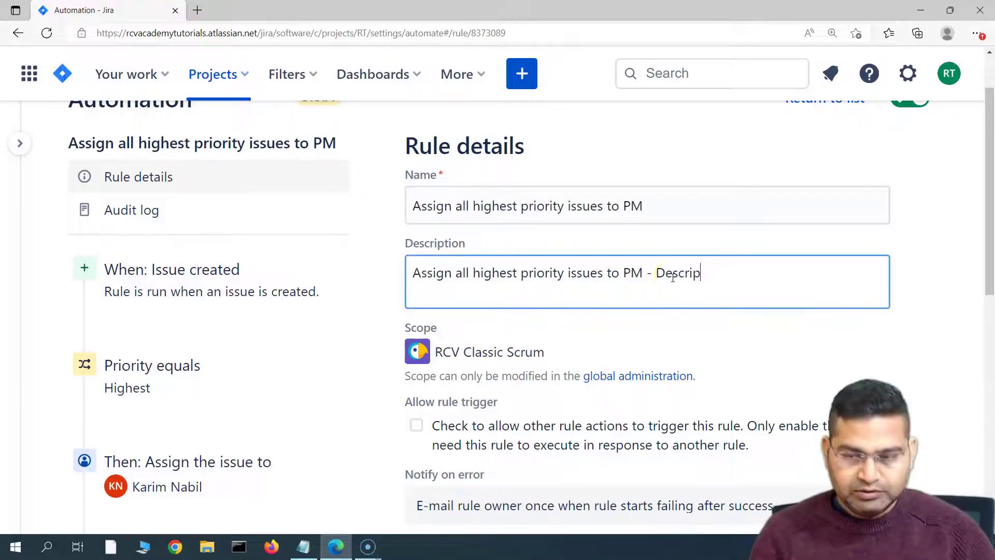
click(950, 231)
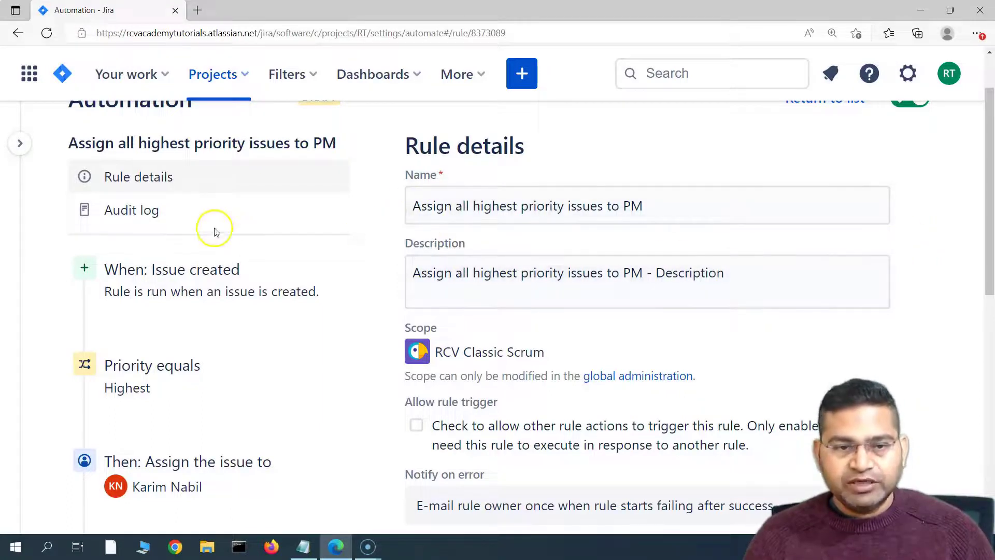
drag(648, 273, 785, 273)
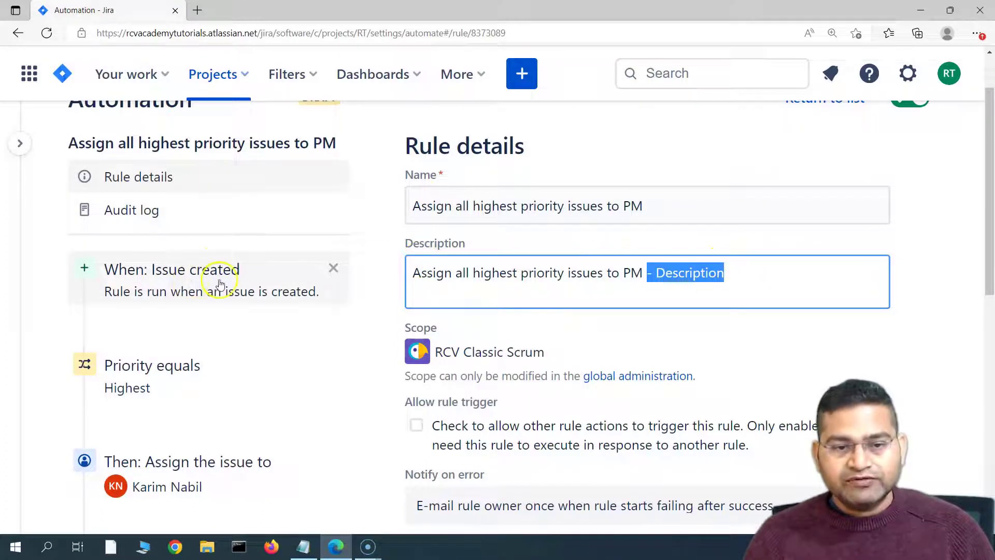
- Show the Issue created trigger's settings after glancing at the Priority equals Highest condition
click(184, 284)
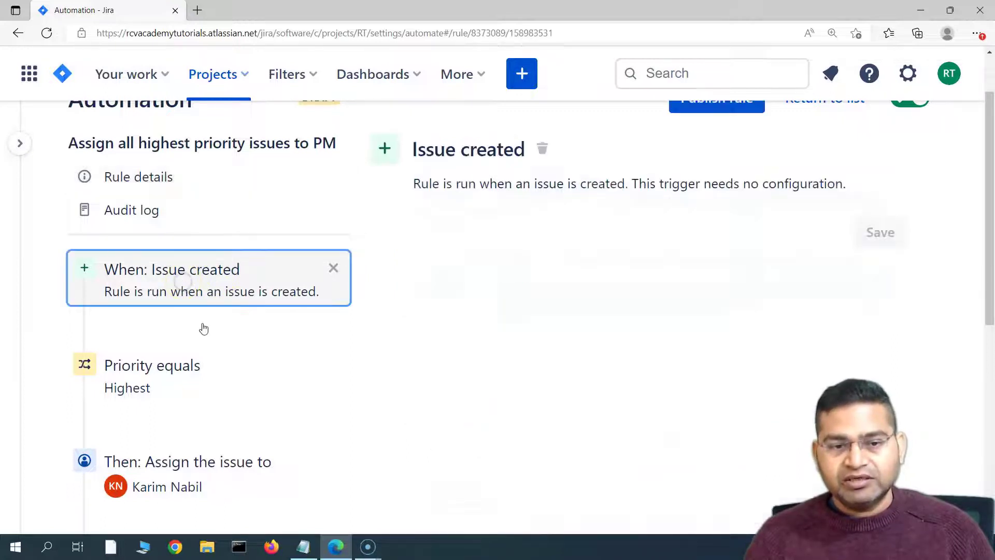
click(181, 384)
scroll(197, 336, down, 3)
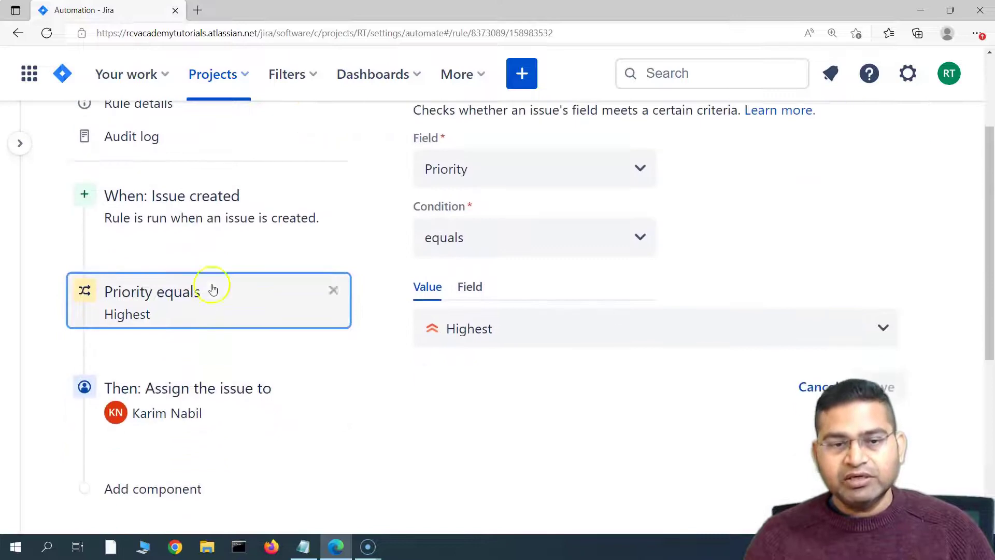
click(243, 216)
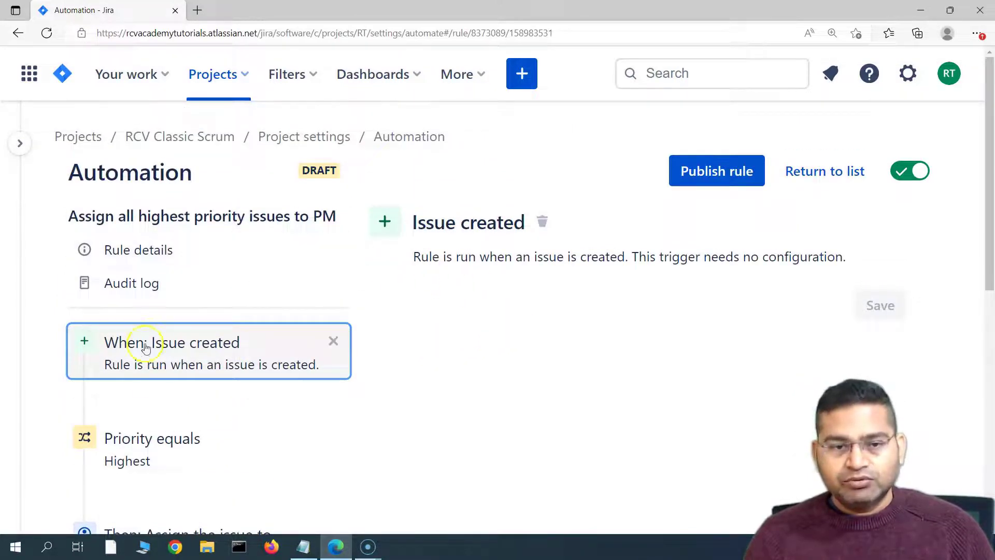
scroll(488, 247, down, 1)
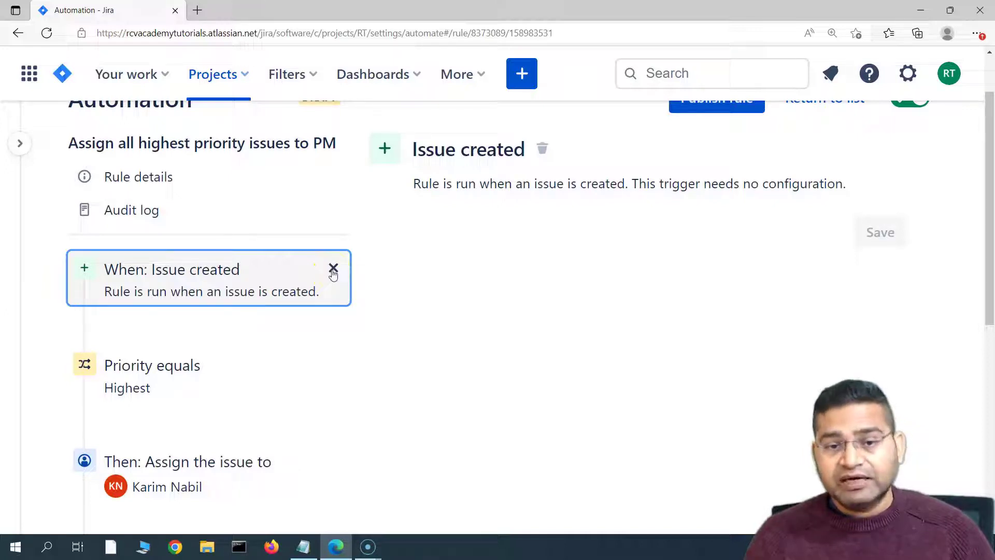
- Remove the current trigger and review the Priority equals Highest condition and assign action
click(333, 269)
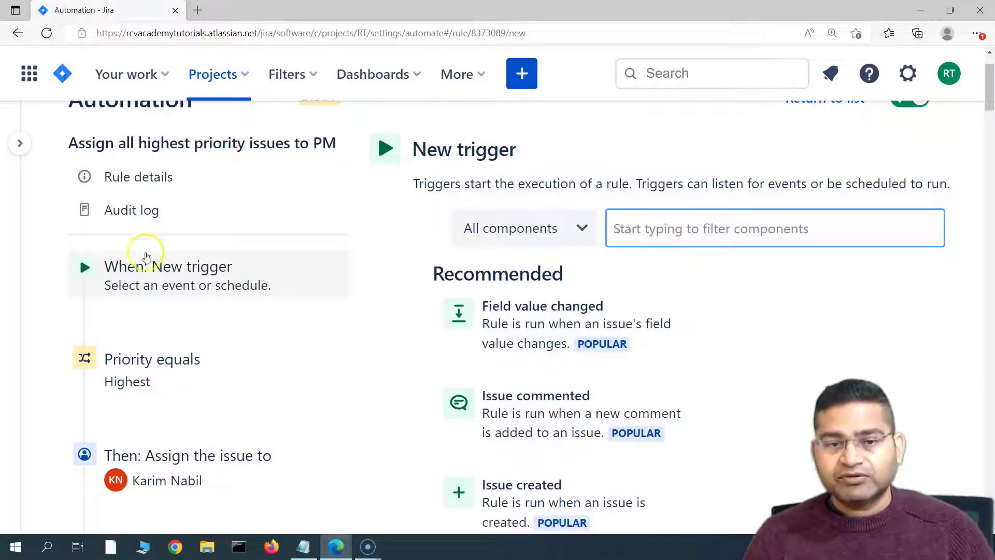
scroll(188, 307, down, 3)
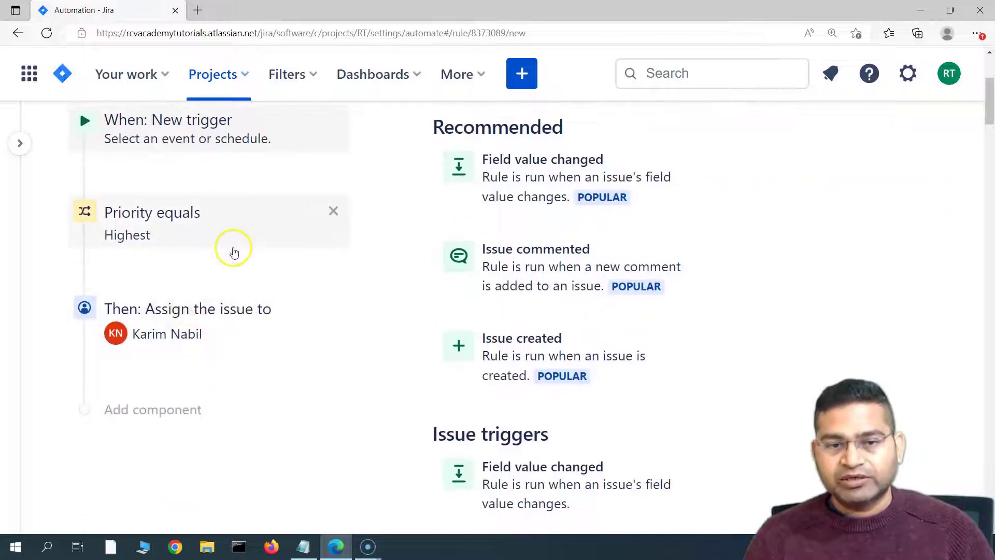
click(197, 238)
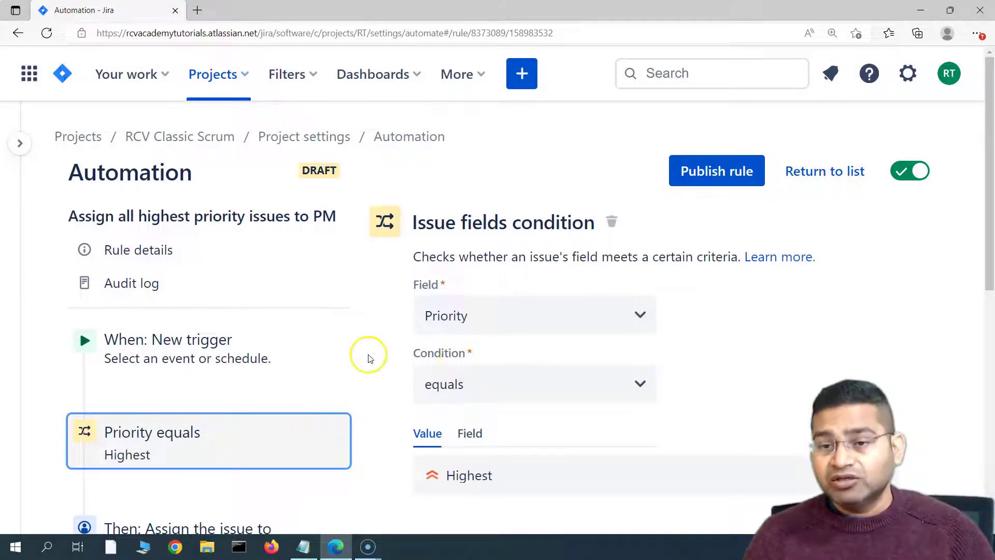
scroll(368, 358, down, 4)
click(191, 337)
scroll(278, 384, down, 5)
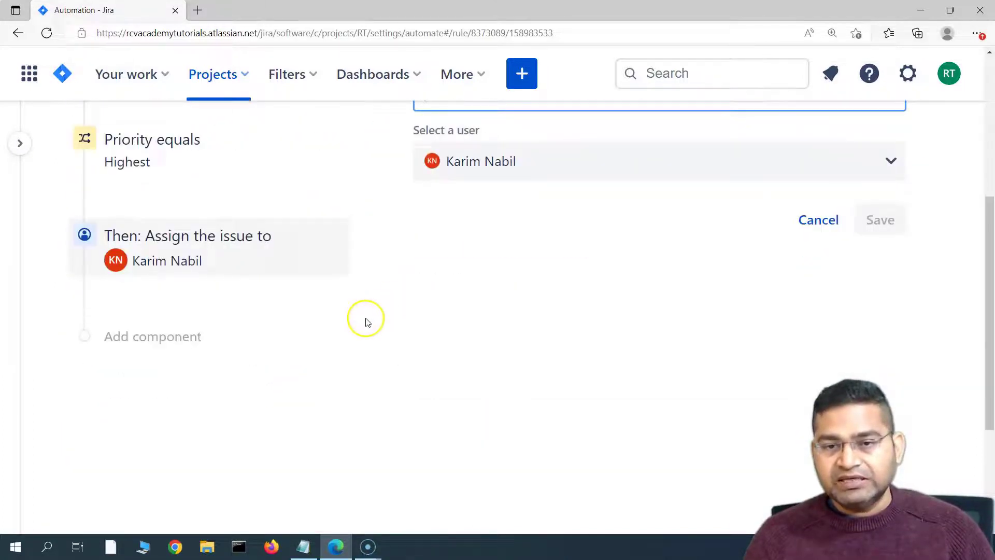
scroll(187, 358, down, 4)
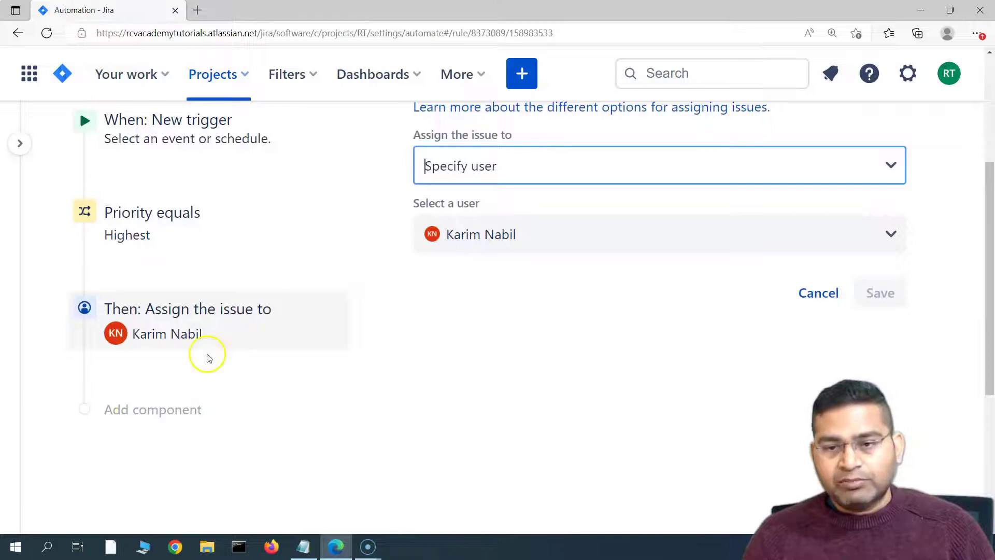
scroll(207, 356, up, 3)
- Choose Issue created as the rule's new trigger
click(171, 268)
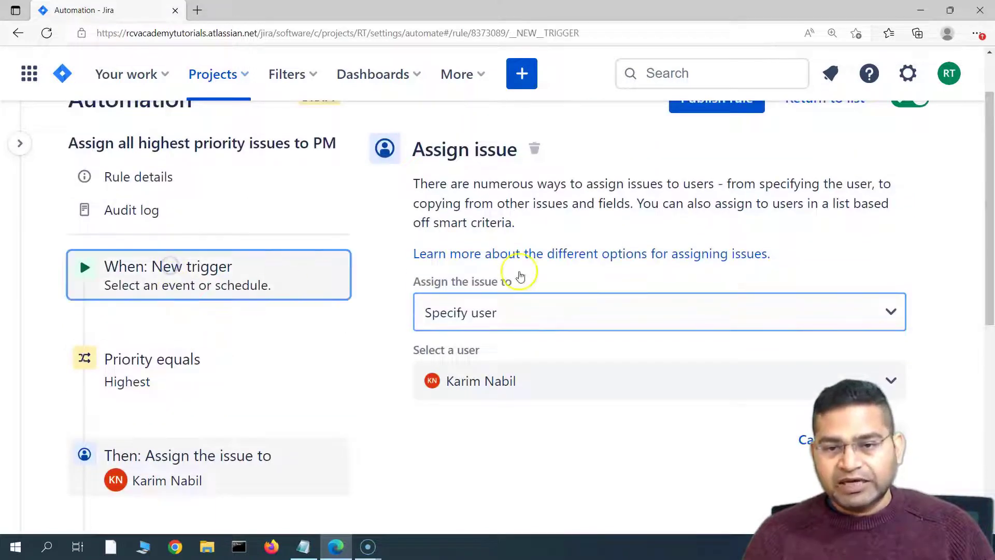
scroll(601, 406, down, 9)
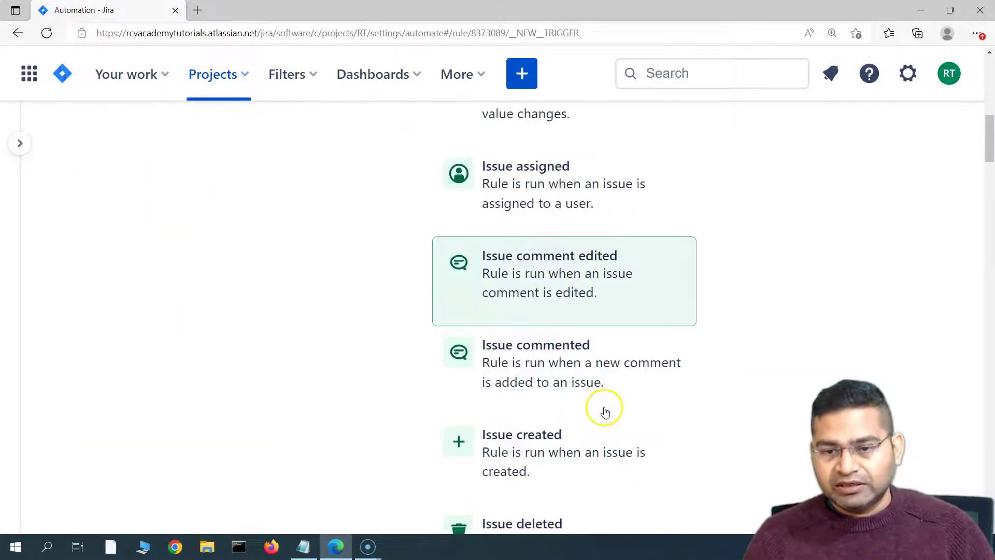
scroll(605, 407, down, 1)
click(553, 412)
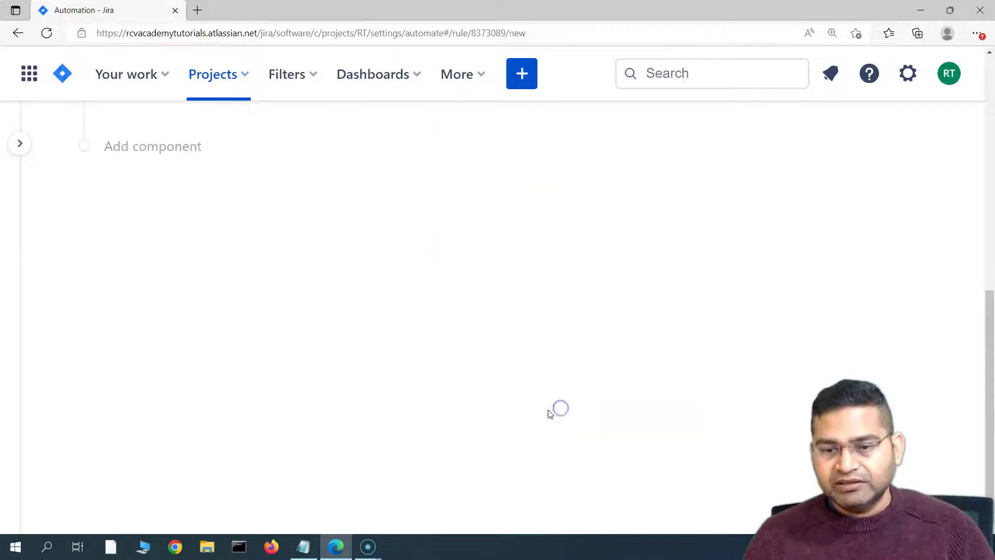
scroll(259, 385, down, 5)
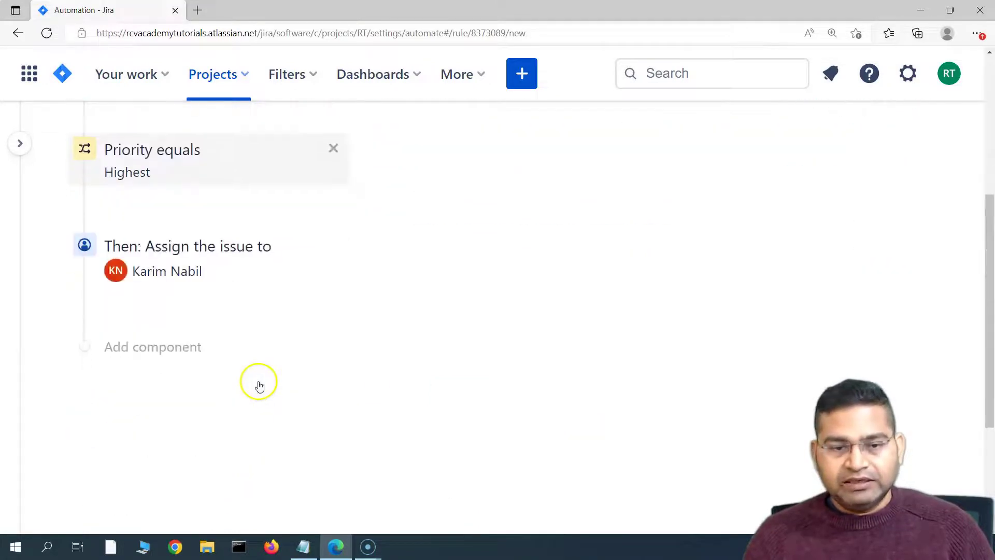
scroll(151, 344, up, 4)
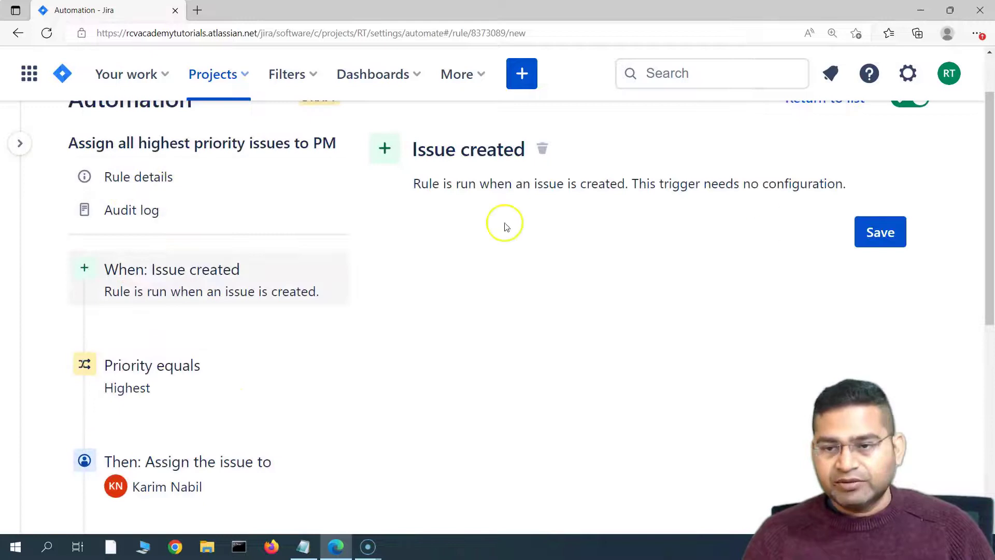
- Save the Issue created trigger and review the rule
click(882, 232)
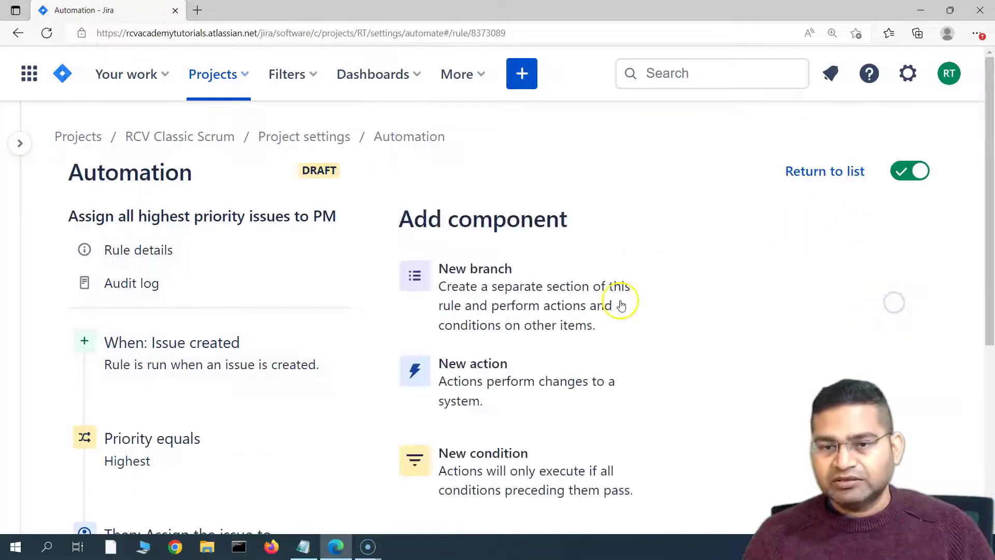
scroll(476, 310, down, 4)
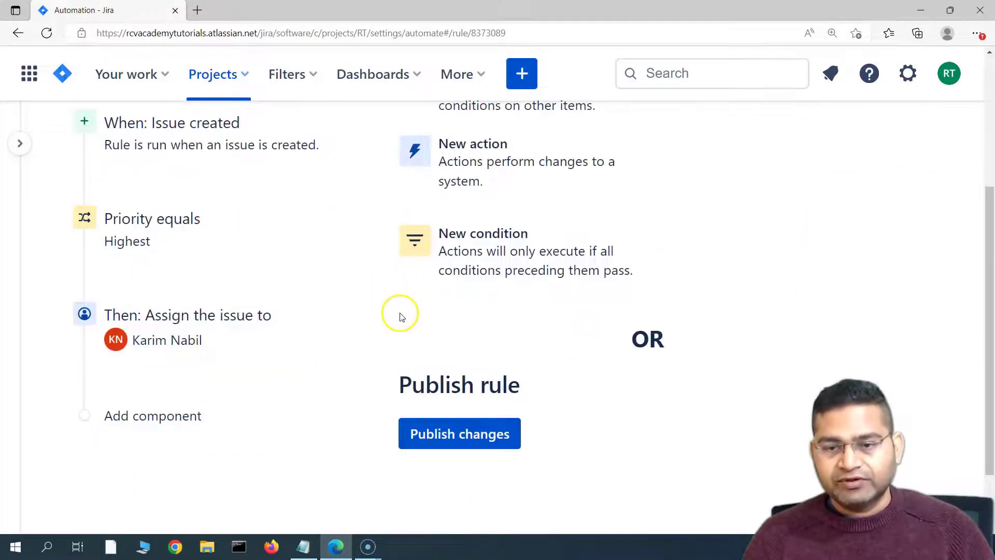
scroll(399, 317, up, 3)
scroll(164, 378, down, 3)
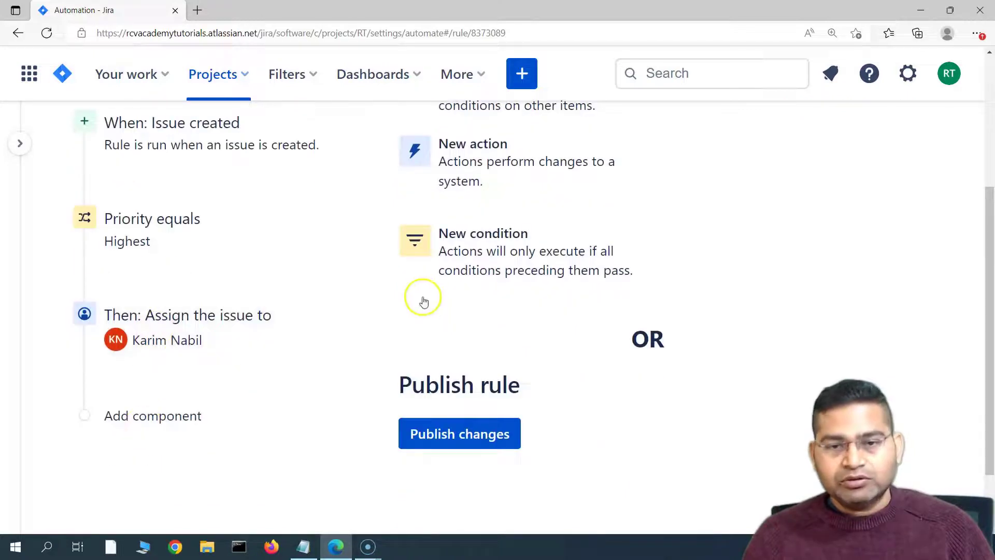
scroll(423, 300, up, 1)
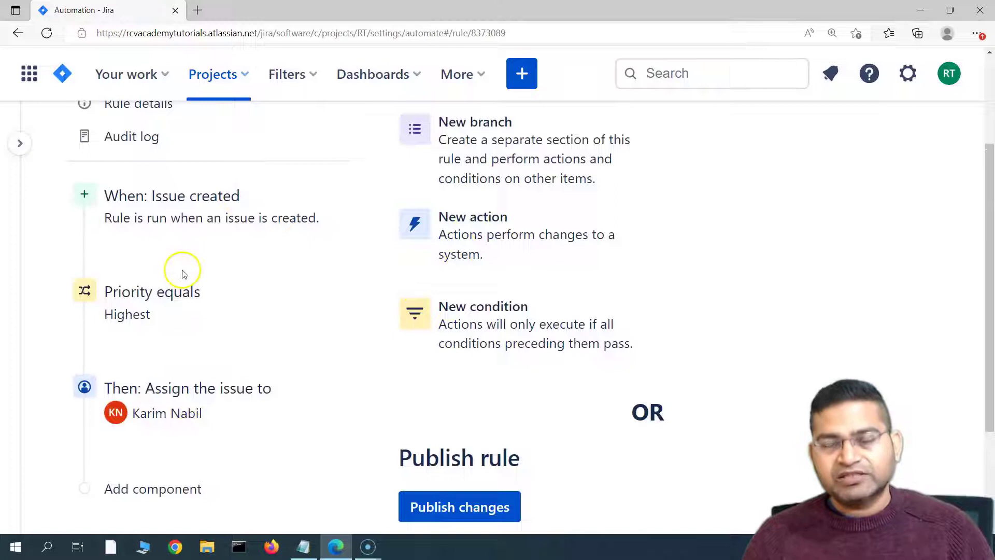
scroll(563, 278, up, 3)
scroll(570, 417, down, 2)
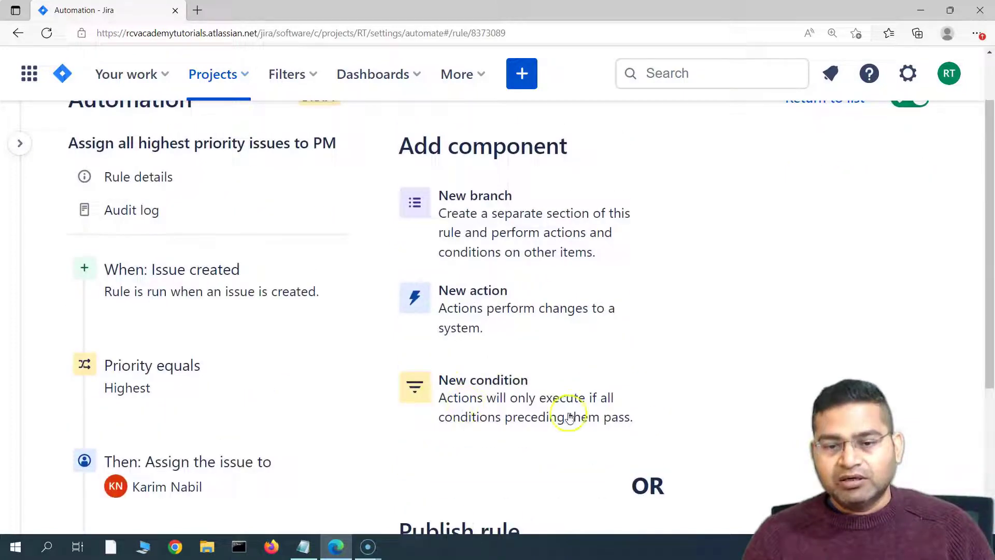
scroll(482, 259, down, 2)
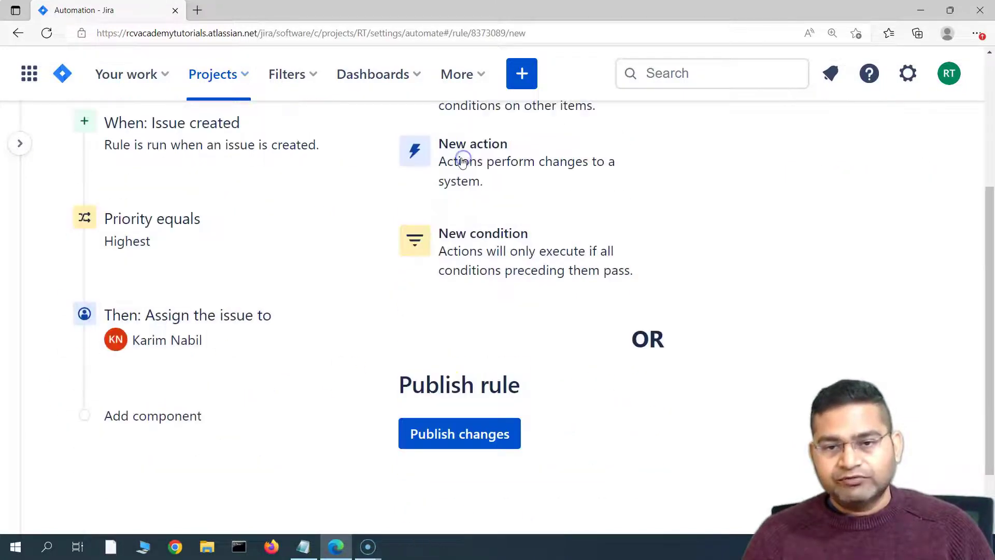
- Add a new action step and browse the list of available actions
click(480, 162)
scroll(265, 358, down, 7)
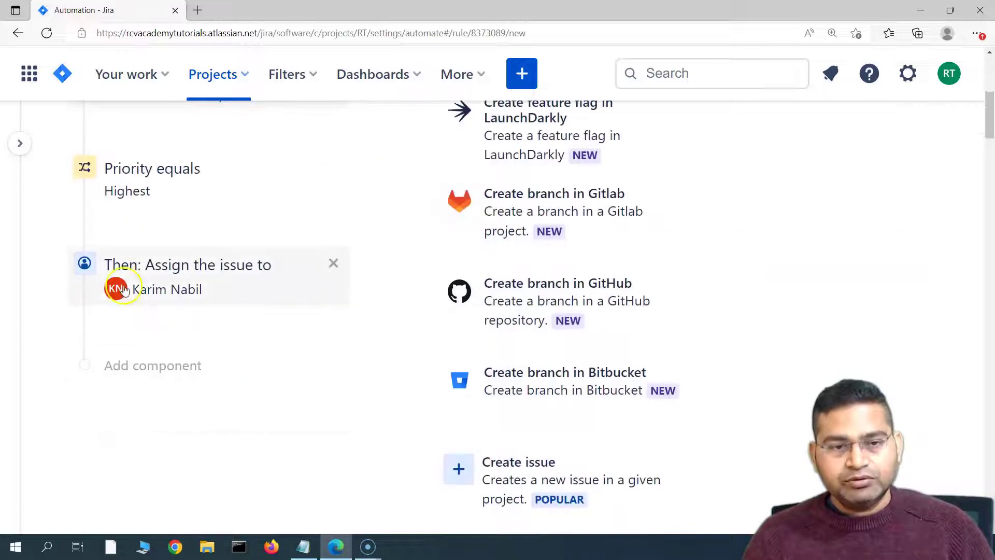
scroll(202, 266, up, 3)
scroll(202, 263, up, 2)
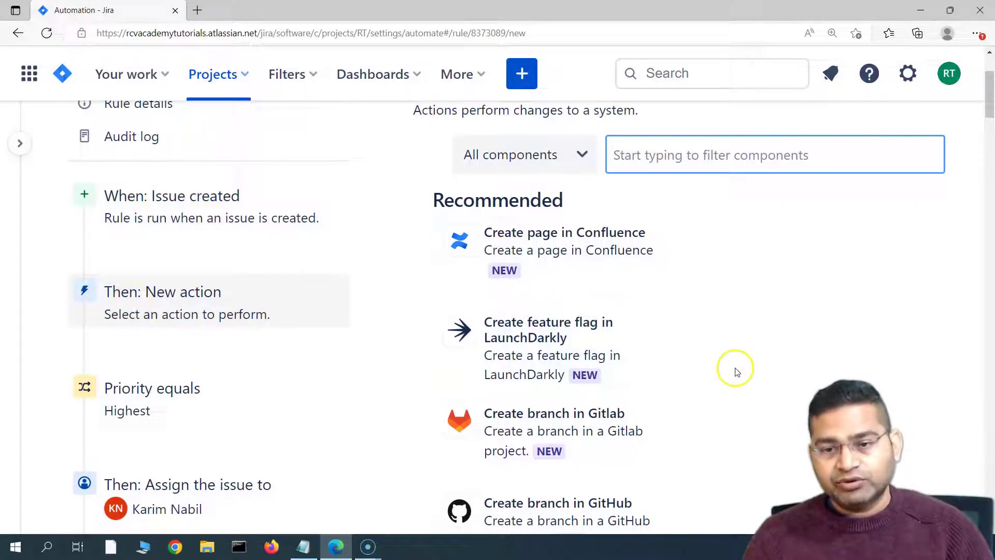
scroll(745, 389, down, 8)
scroll(698, 394, down, 10)
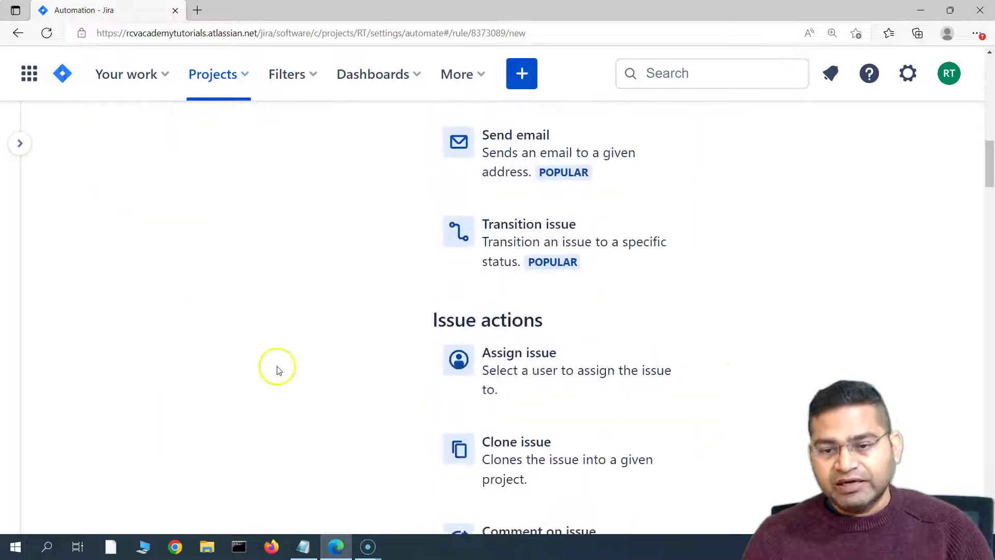
scroll(653, 394, down, 3)
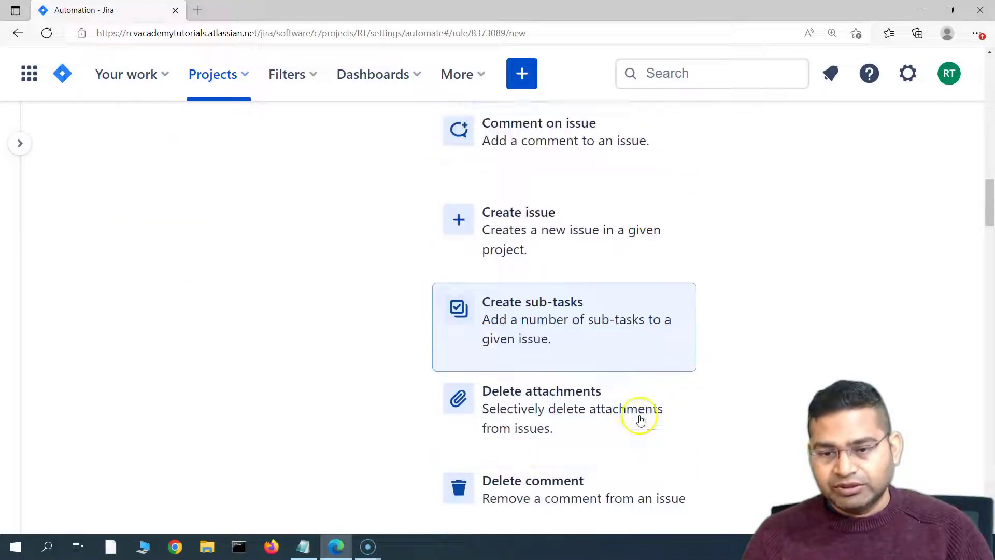
scroll(621, 315, up, 10)
- Add a Transition issue action with destination status Copy from trigger issue
click(614, 314)
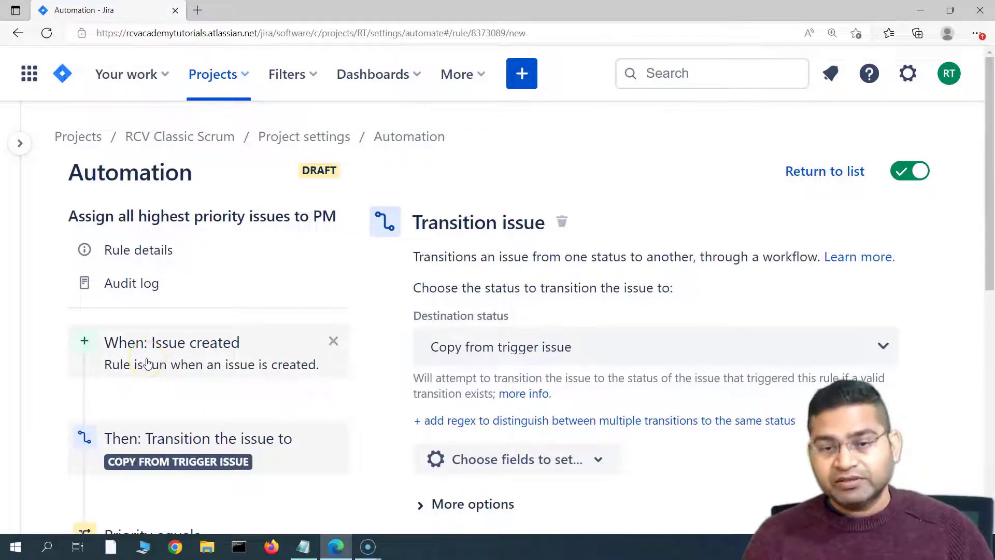
scroll(147, 363, down, 2)
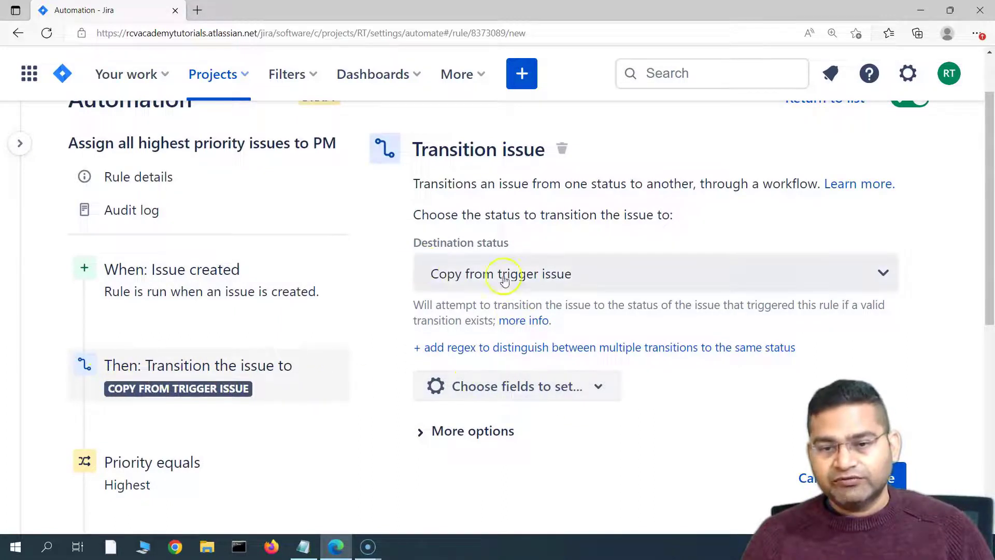
click(523, 280)
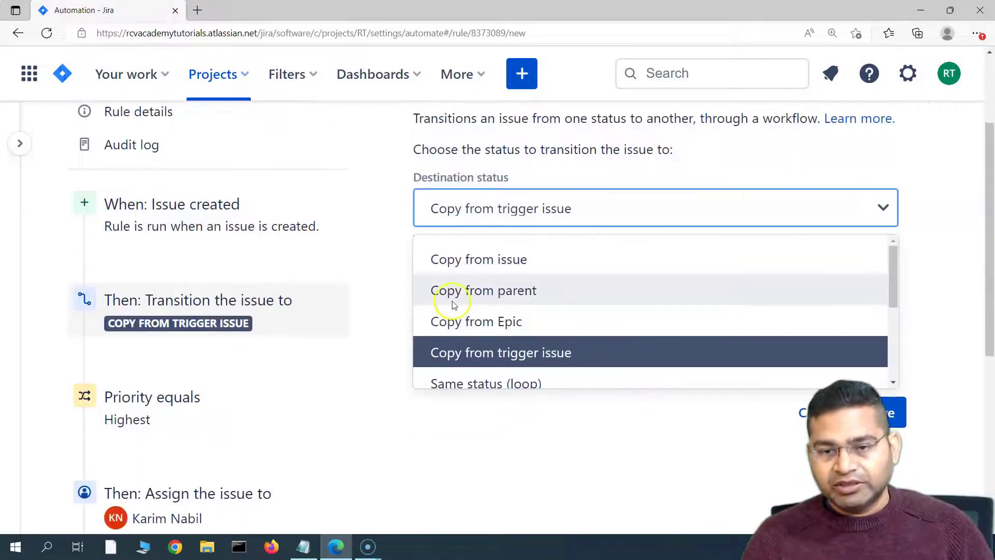
click(535, 356)
- Add Assignee to the fields to set and set it to Automatic
click(597, 387)
click(444, 162)
click(644, 428)
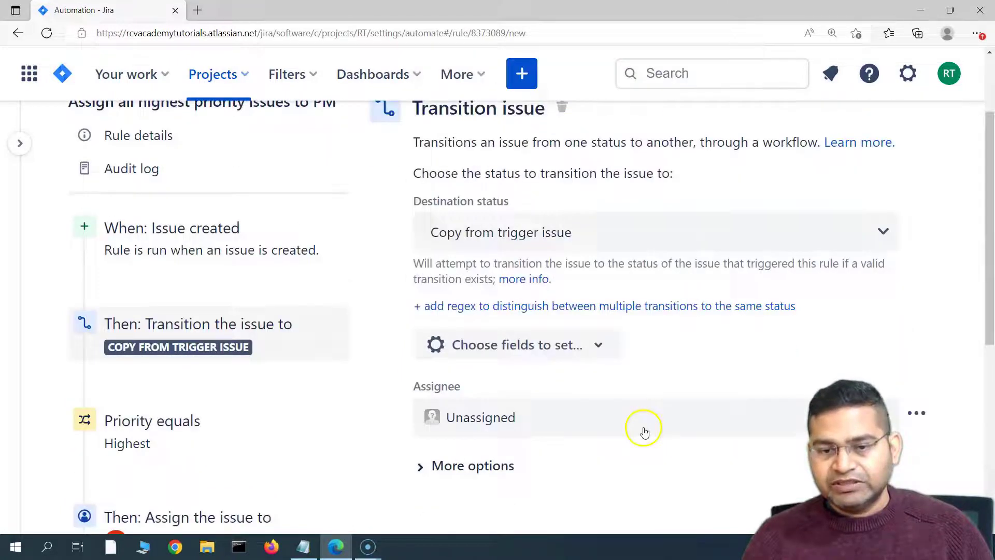
scroll(469, 253, down, 3)
click(469, 252)
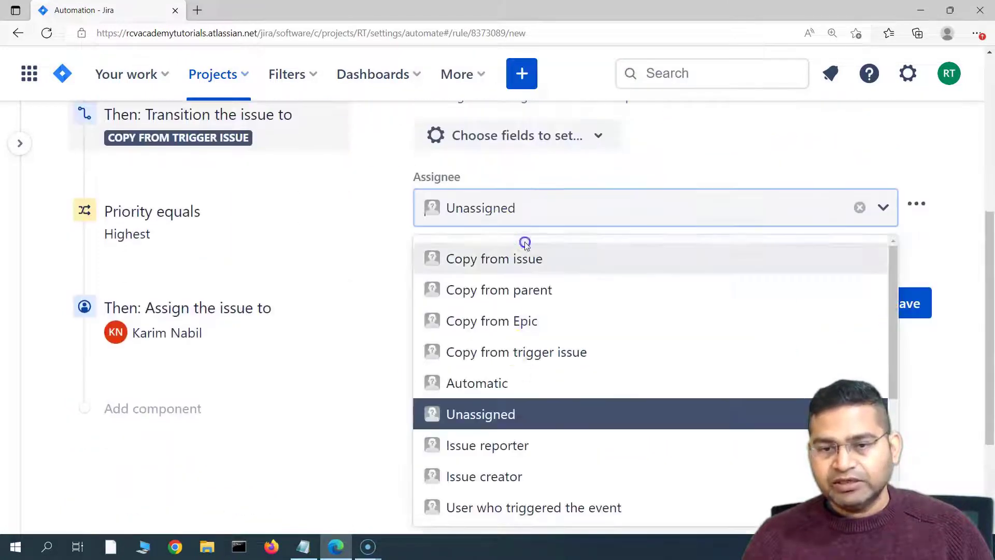
click(492, 385)
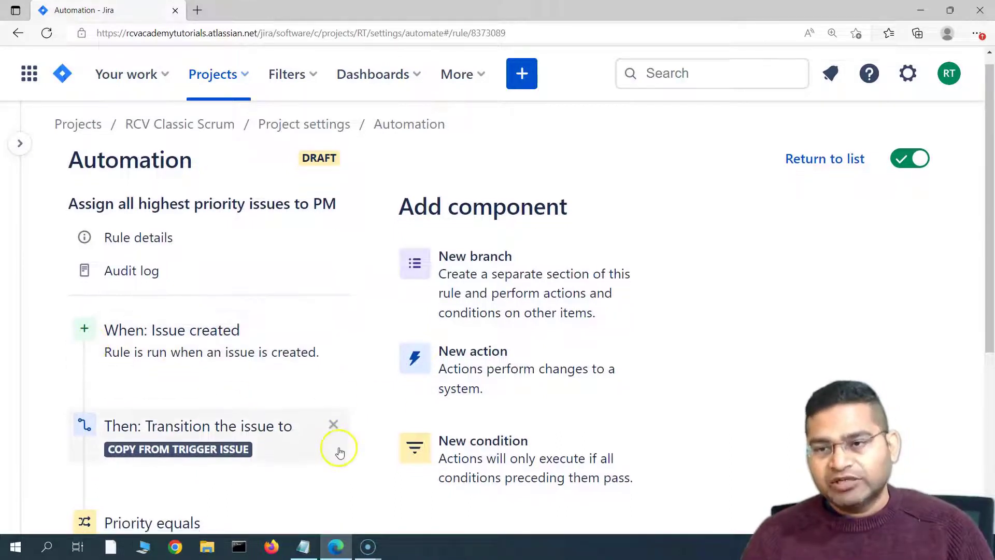
- Publish the rule changes so its status changes from DRAFT to ENABLED
scroll(363, 435, down, 5)
scroll(187, 432, up, 4)
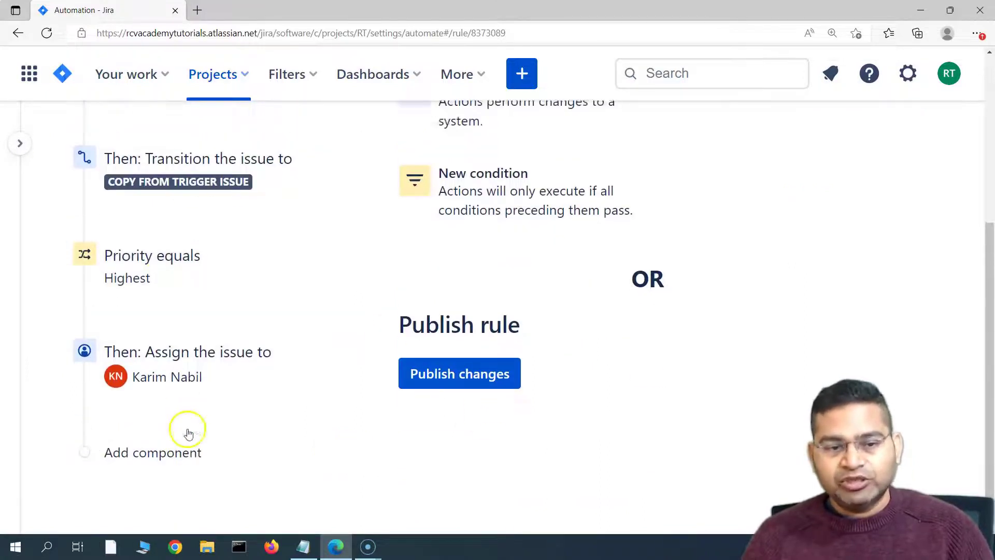
scroll(189, 433, down, 4)
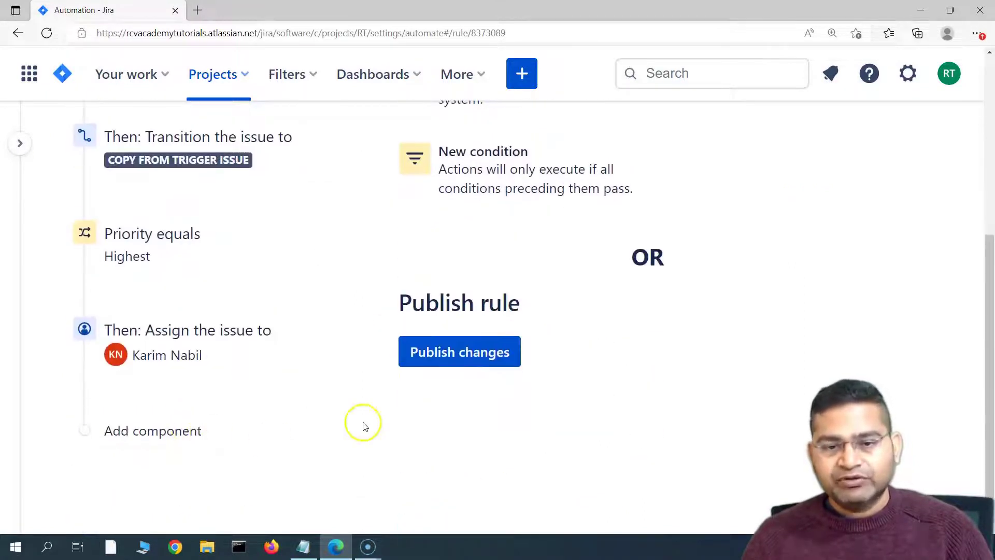
click(455, 357)
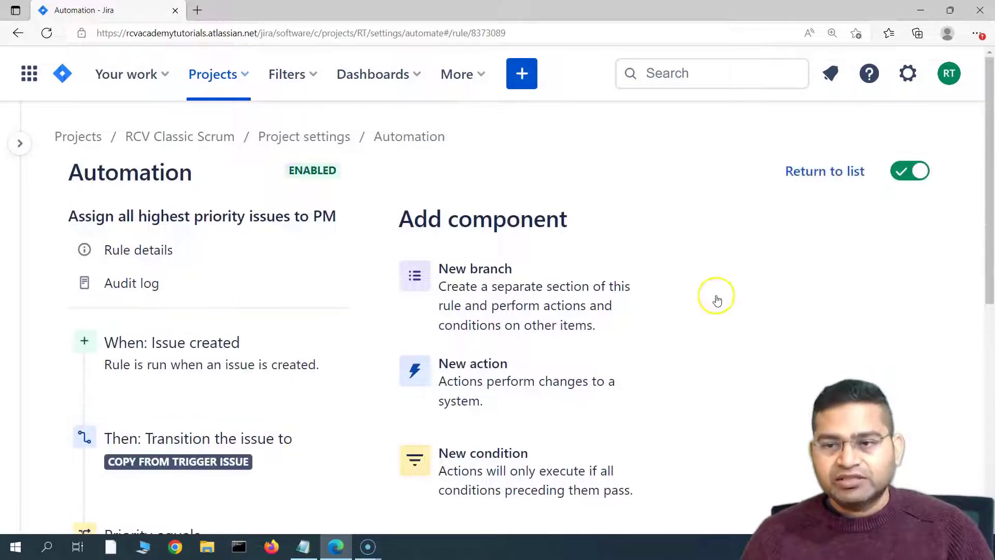
double_click(289, 175)
click(370, 182)
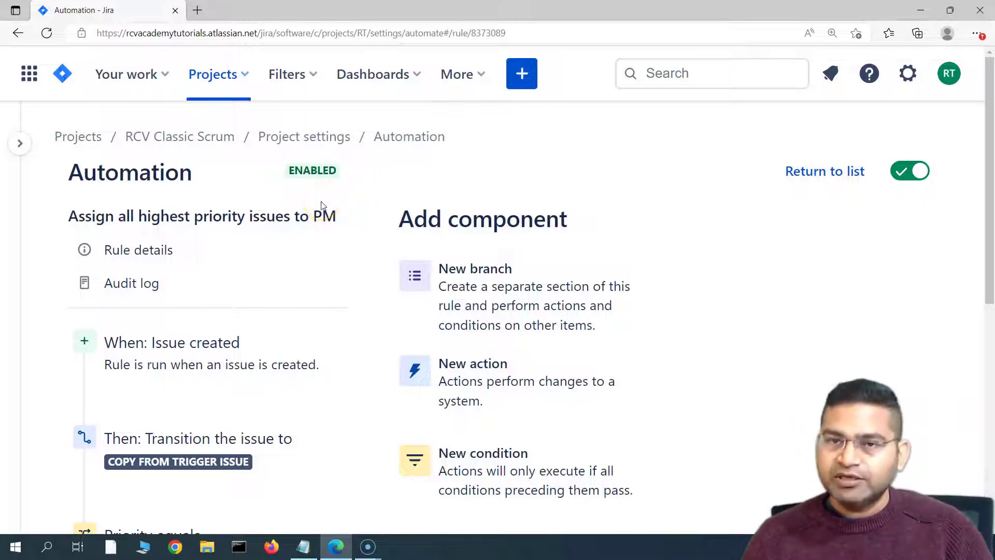
- Return via the project sidebar's Automation link to the rules list showing the rule enabled
click(420, 137)
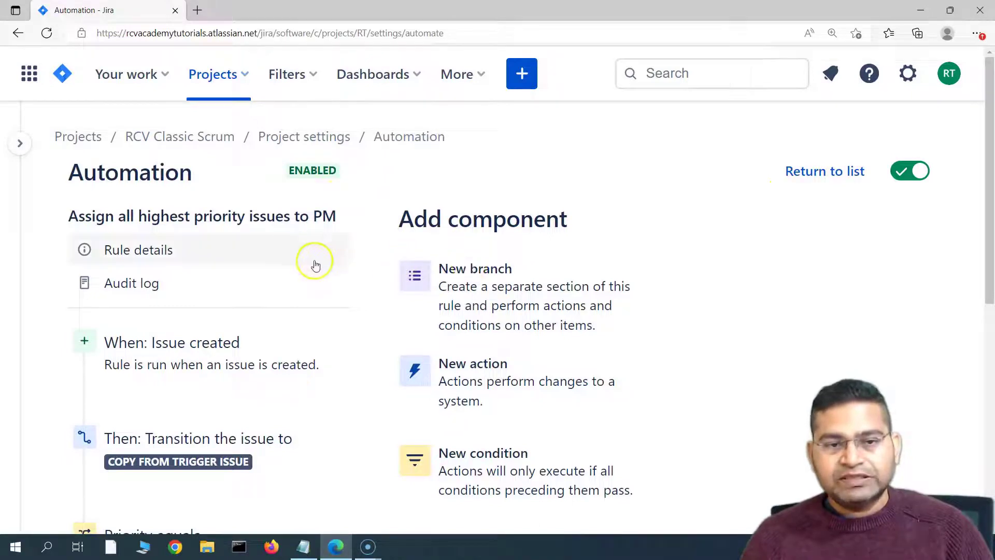
mouse_move(119, 397)
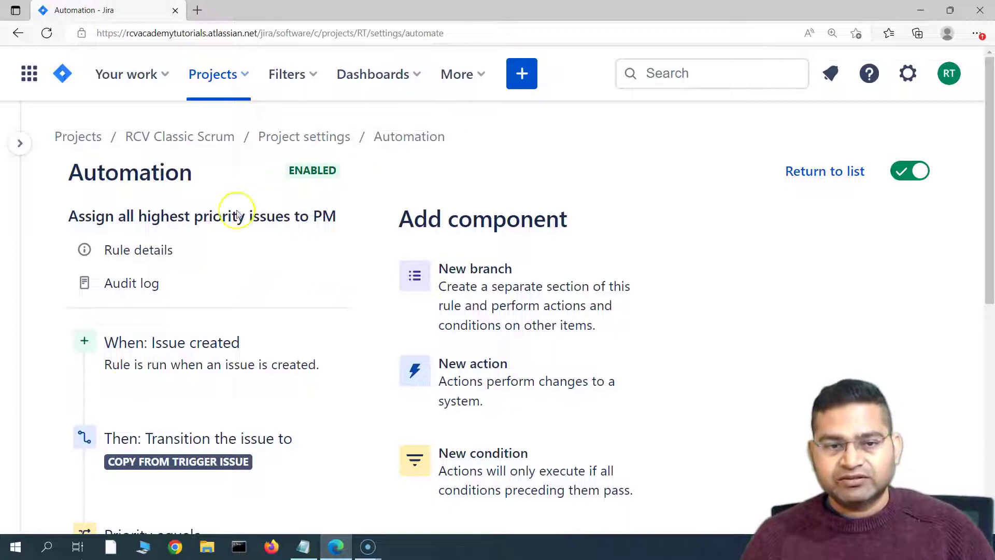
click(20, 144)
click(123, 349)
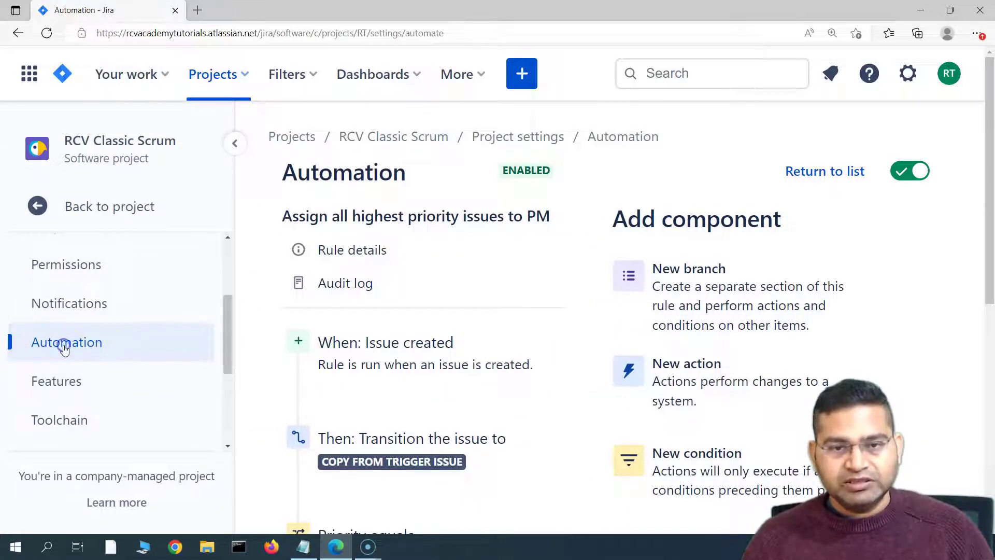
click(828, 173)
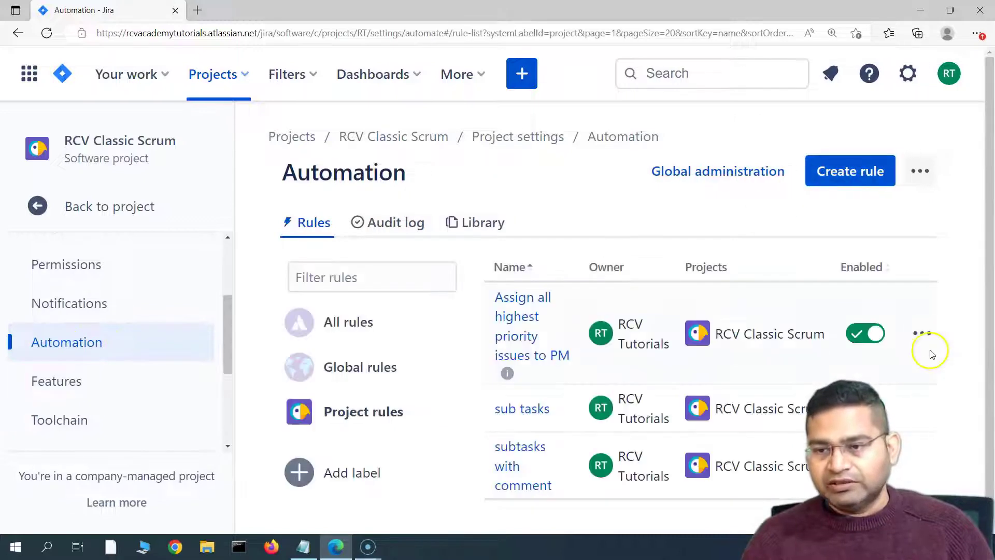
mouse_move(507, 374)
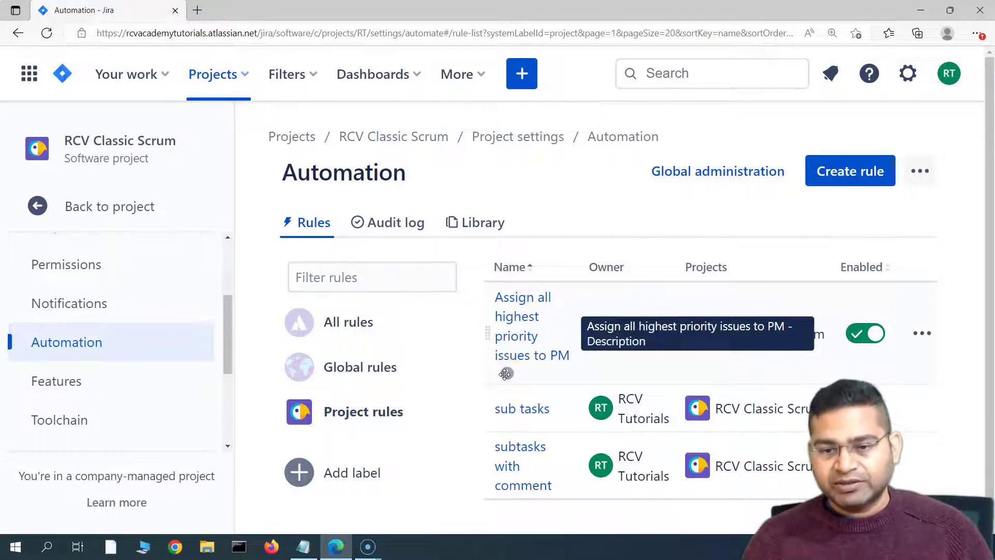
click(509, 373)
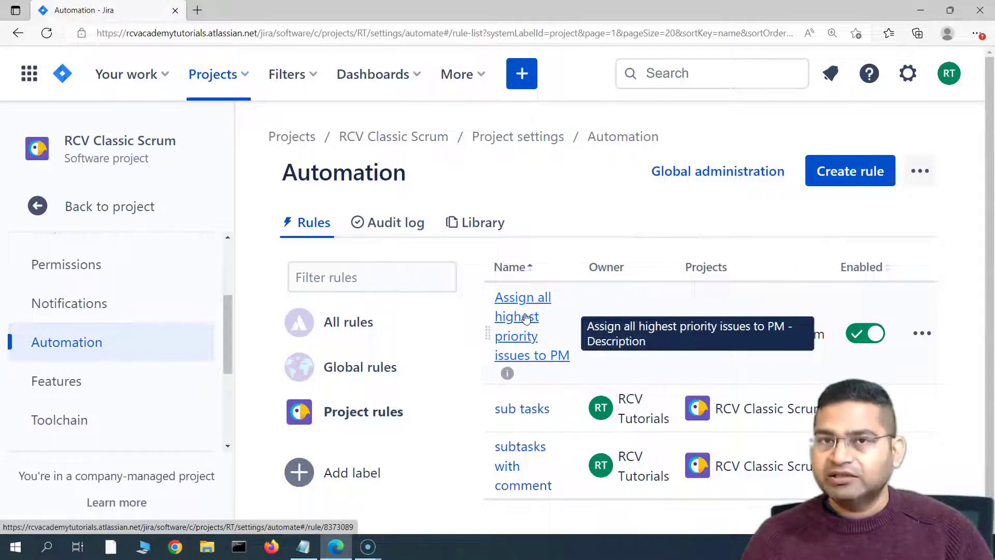
click(693, 294)
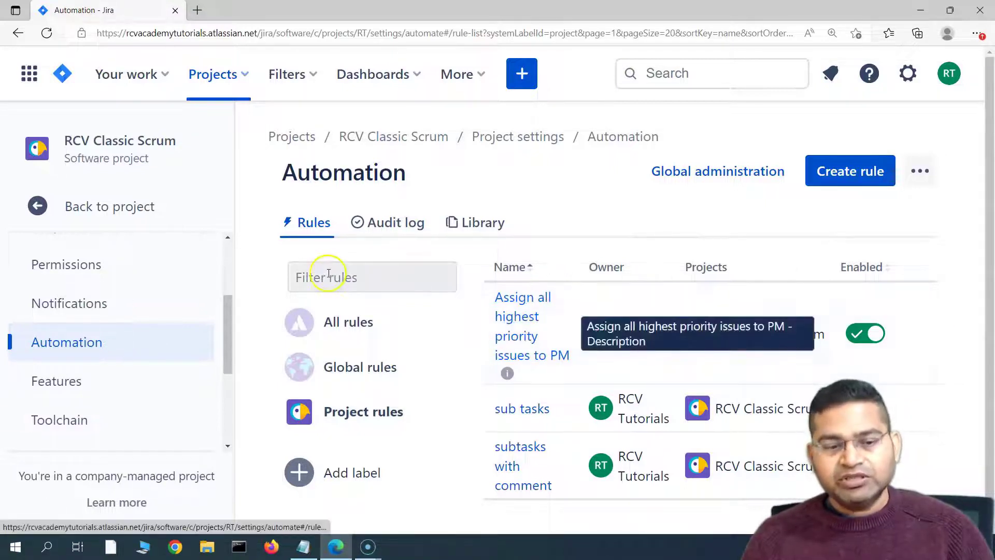